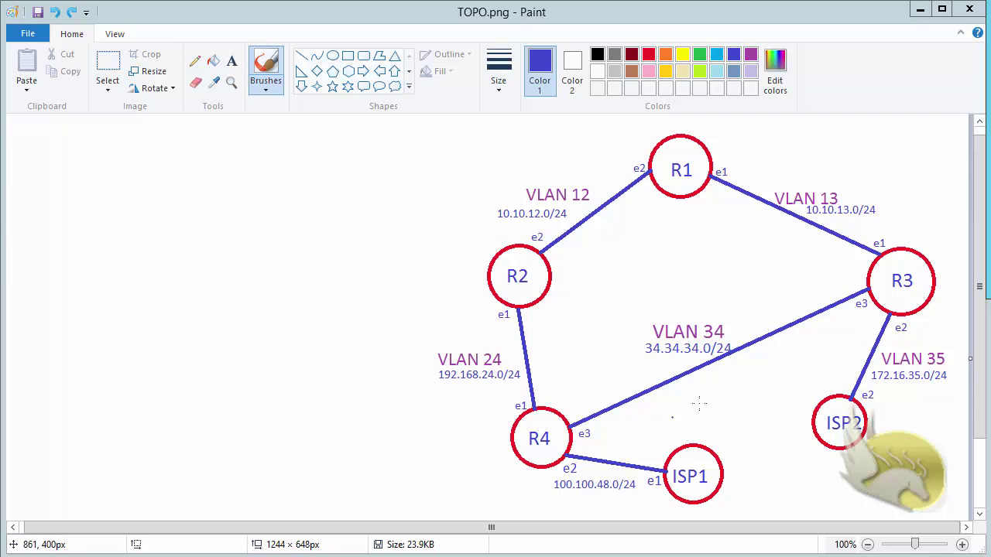
Draw a blue freehand loop around routers R1–R4 in TOPO.png, leaving ISP1 and ISP2 outside.
mouse_move(957, 273)
mouse_down()
mouse_move(681, 401)
mouse_move(519, 464)
mouse_move(452, 470)
mouse_move(417, 405)
mouse_move(383, 245)
mouse_move(371, 123)
mouse_move(924, 130)
mouse_move(940, 139)
mouse_move(959, 272)
mouse_up()
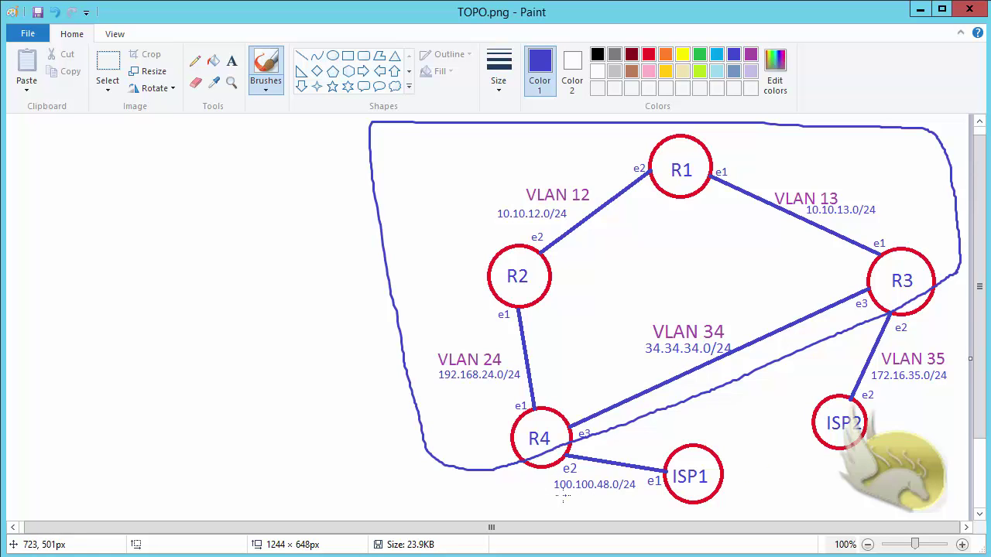
Underline the 100.100.48.0/24 subnet label on the R4–ISP1 link, then return to WinBox.
drag(558, 497, 641, 499)
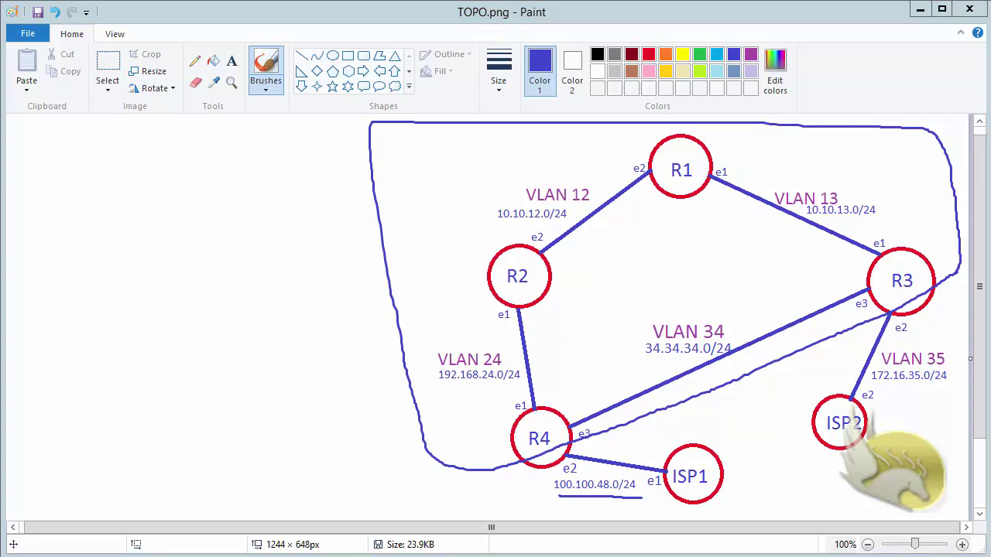
key(alt+Tab)
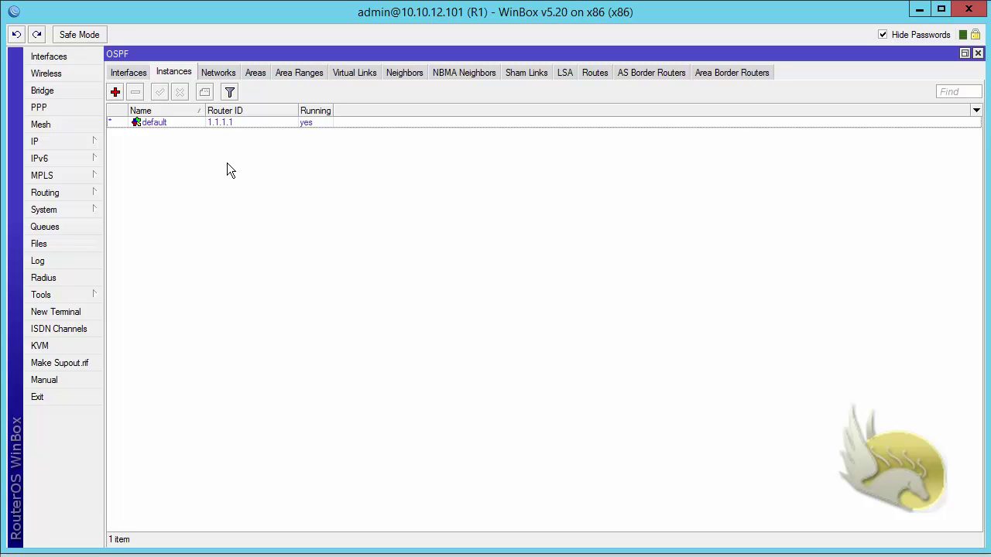
Set R1's OSPF network 10.10.13.0/24 to the backbone area.
click(253, 73)
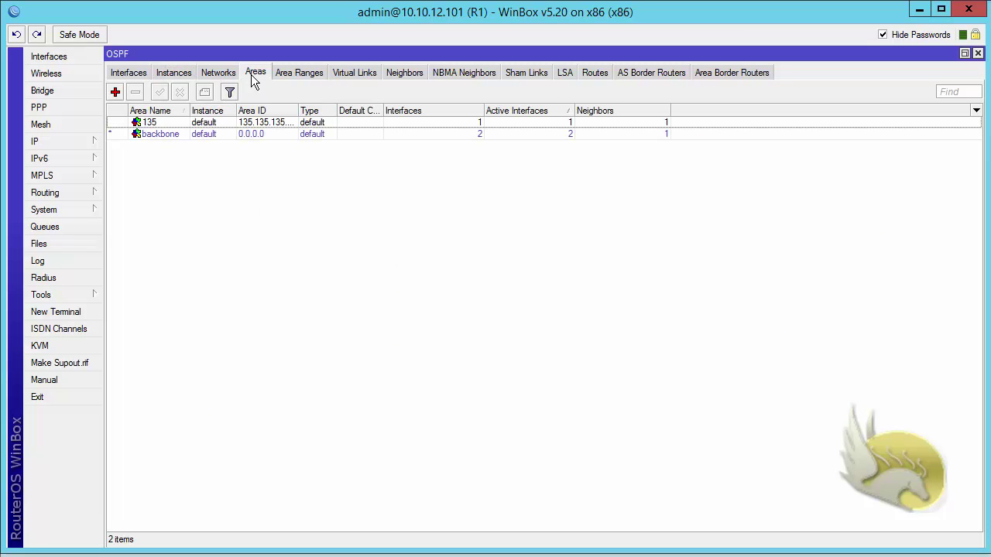
click(212, 78)
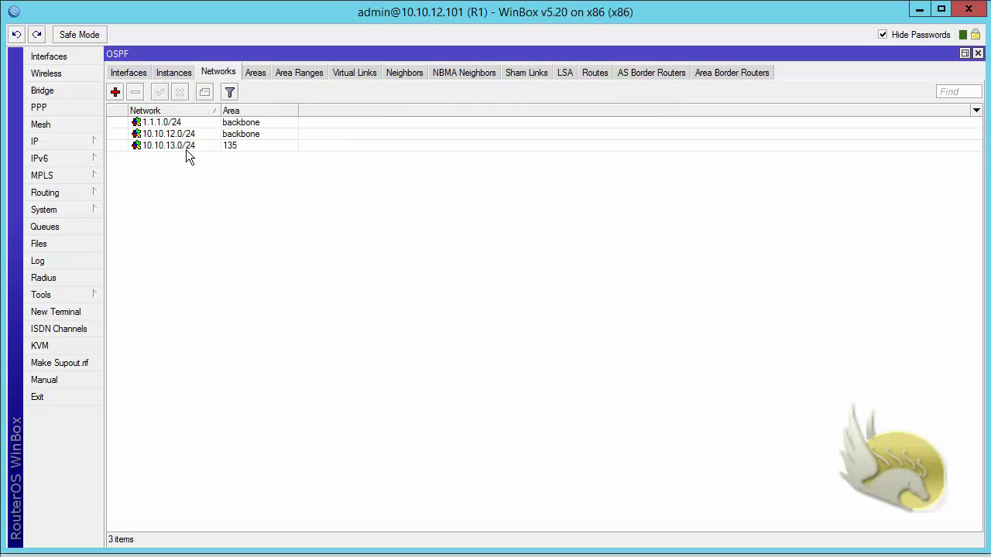
double_click(186, 150)
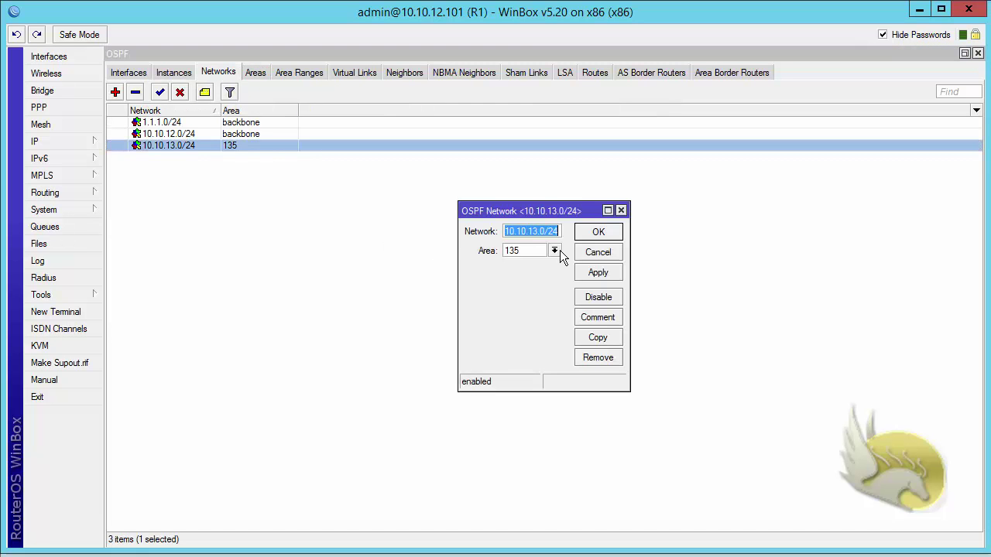
click(556, 250)
click(551, 273)
click(592, 232)
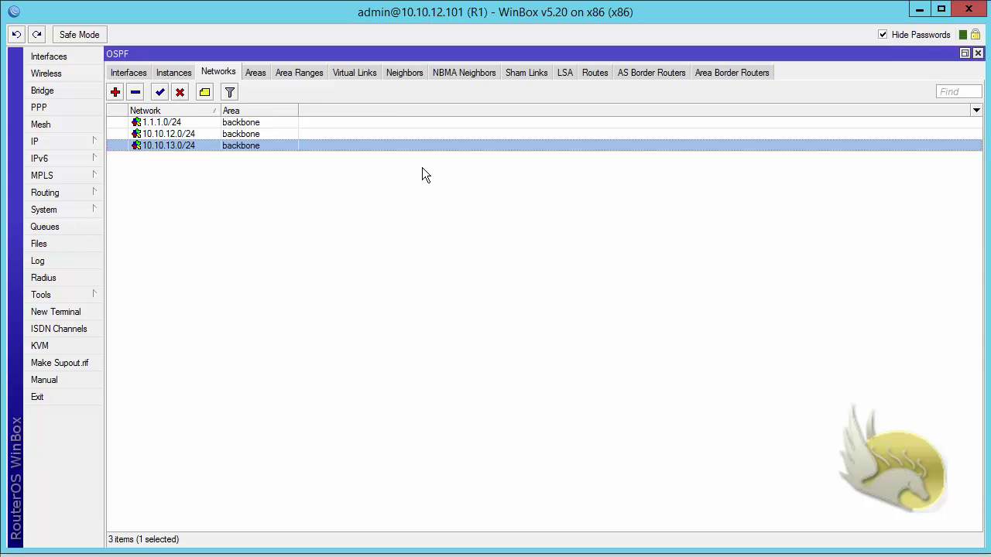
Delete R1's unused OSPF area 135 and check the interfaces' areas.
click(255, 75)
click(187, 122)
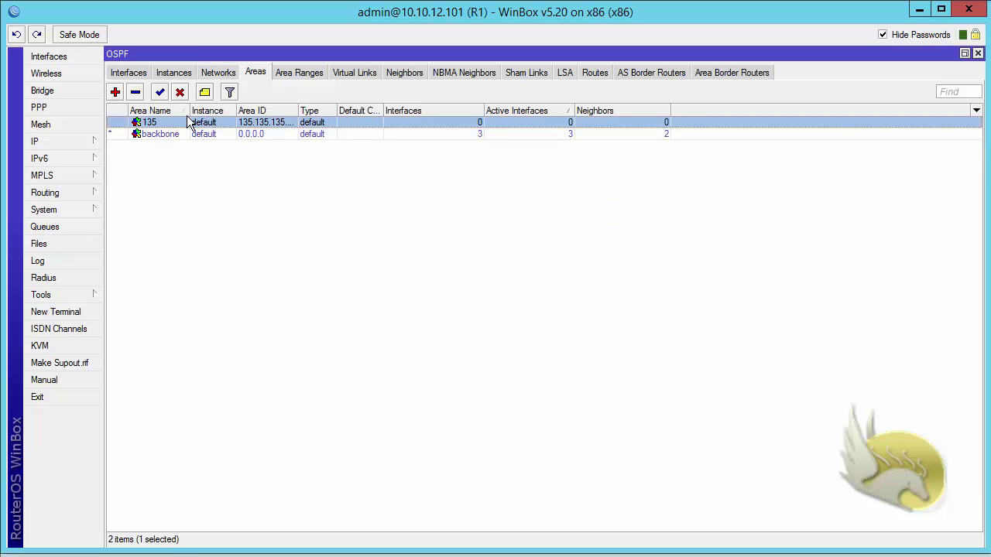
click(136, 92)
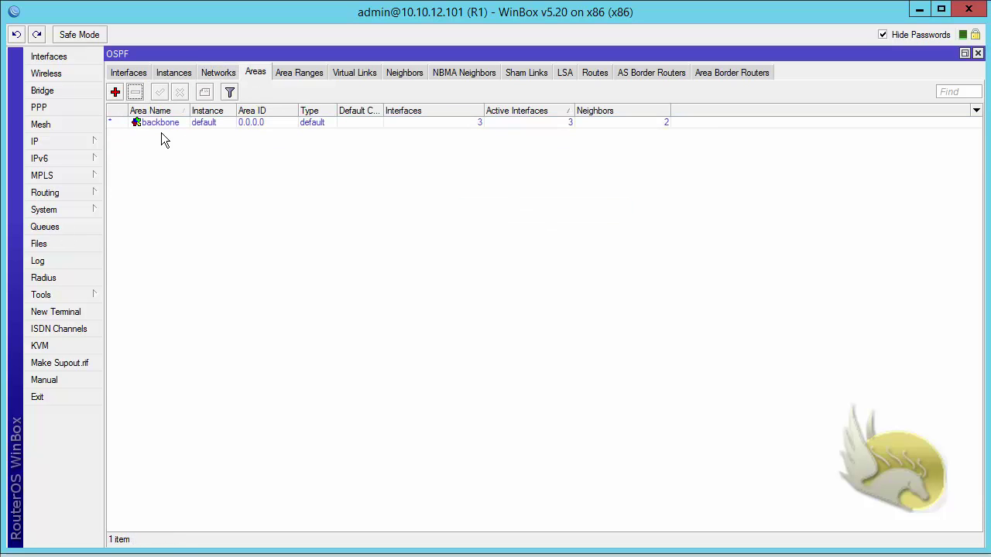
click(130, 74)
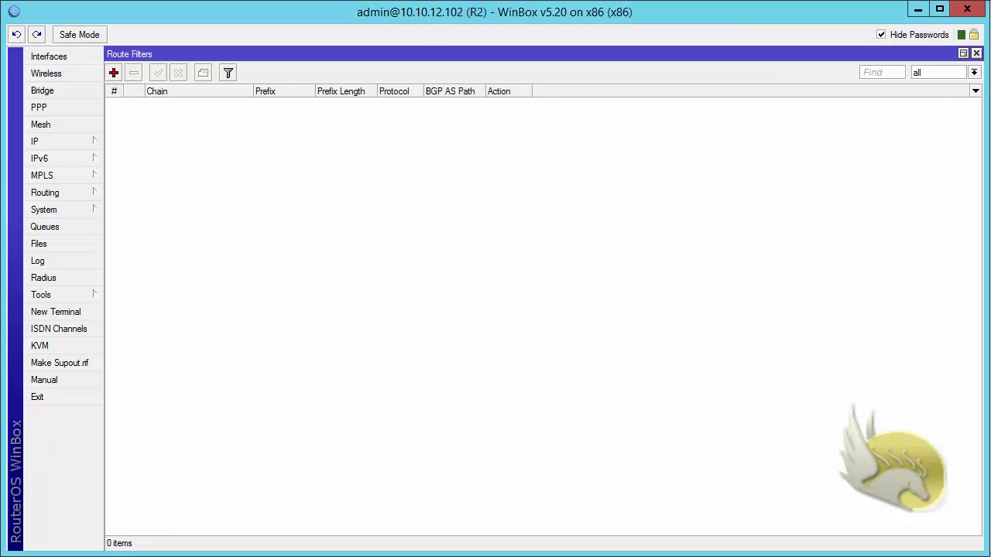
Close Route Filters and set R2's network 192.168.24.0/24 to the backbone area.
click(976, 53)
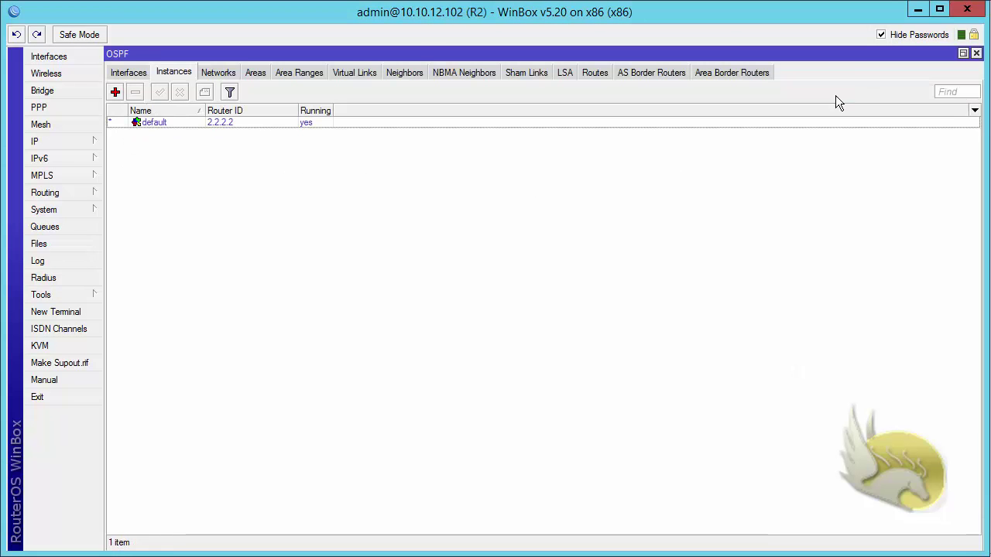
click(224, 78)
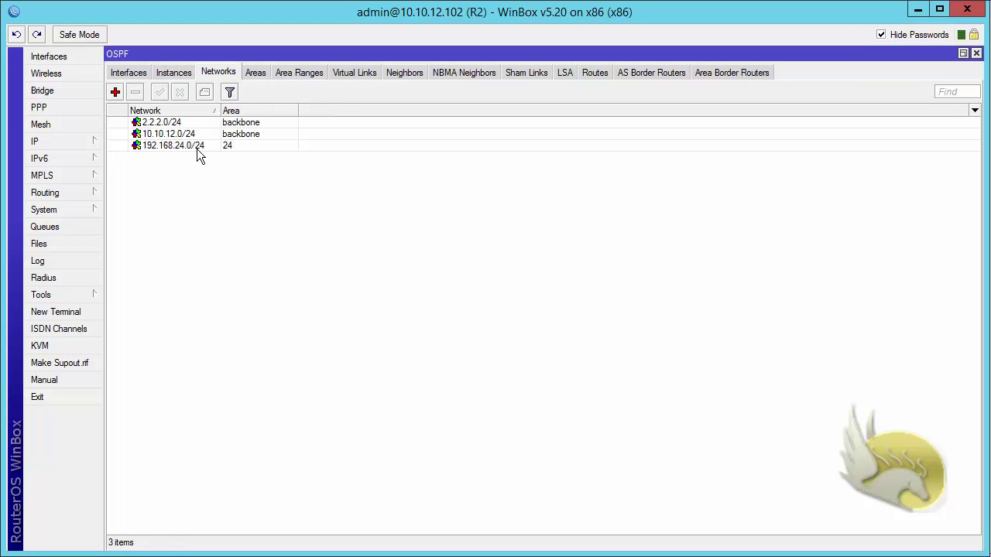
double_click(197, 147)
click(554, 252)
click(530, 275)
click(597, 234)
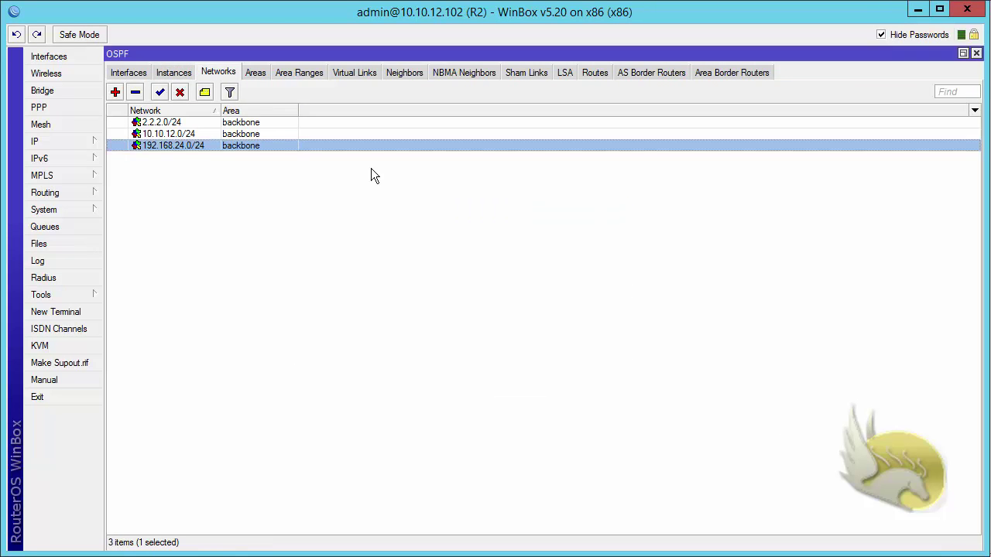
Delete R2's OSPF area 24, then review the interfaces and networks lists.
click(255, 74)
click(221, 124)
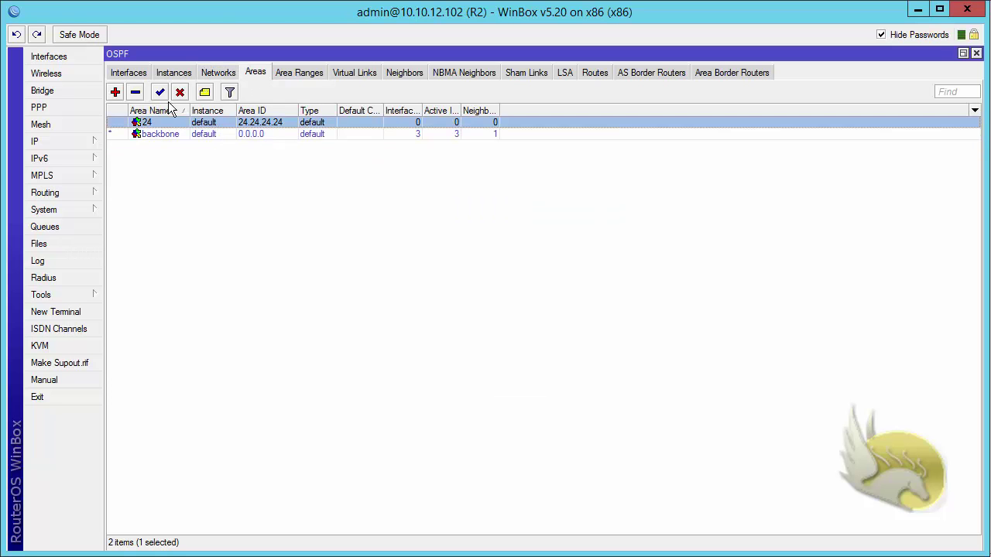
click(134, 92)
click(128, 73)
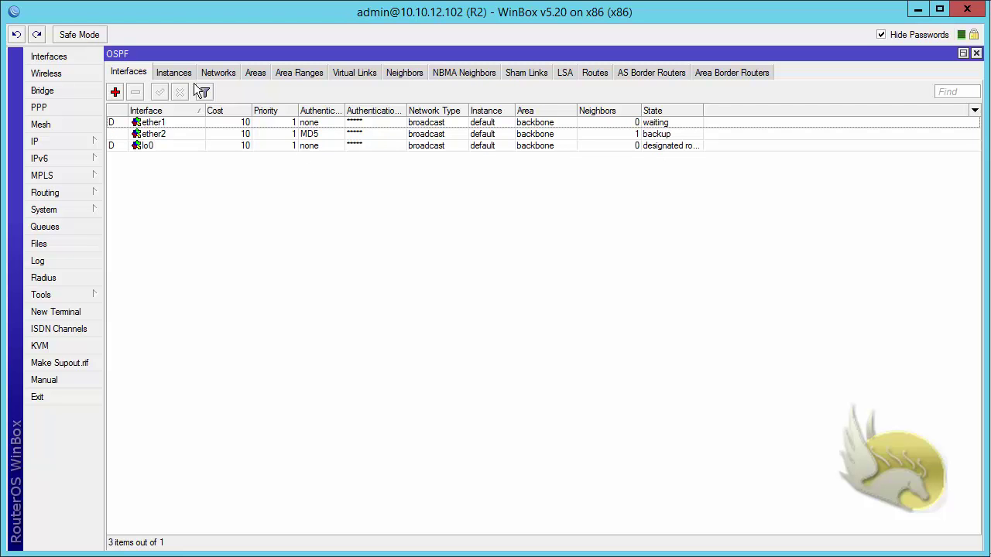
click(217, 74)
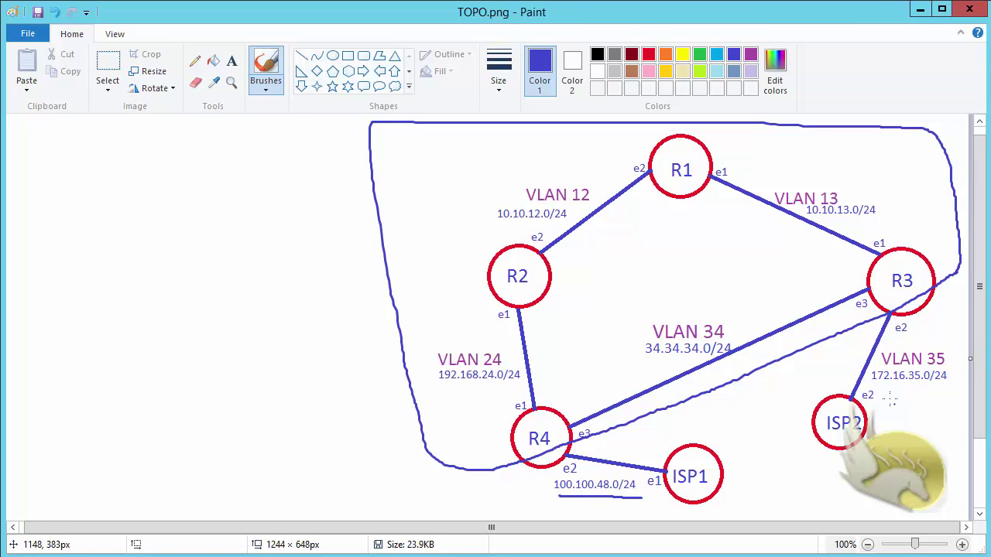
Underline the 172.16.35.0/24 subnet label beside VLAN 35 on the R3–ISP2 link.
drag(873, 380, 947, 380)
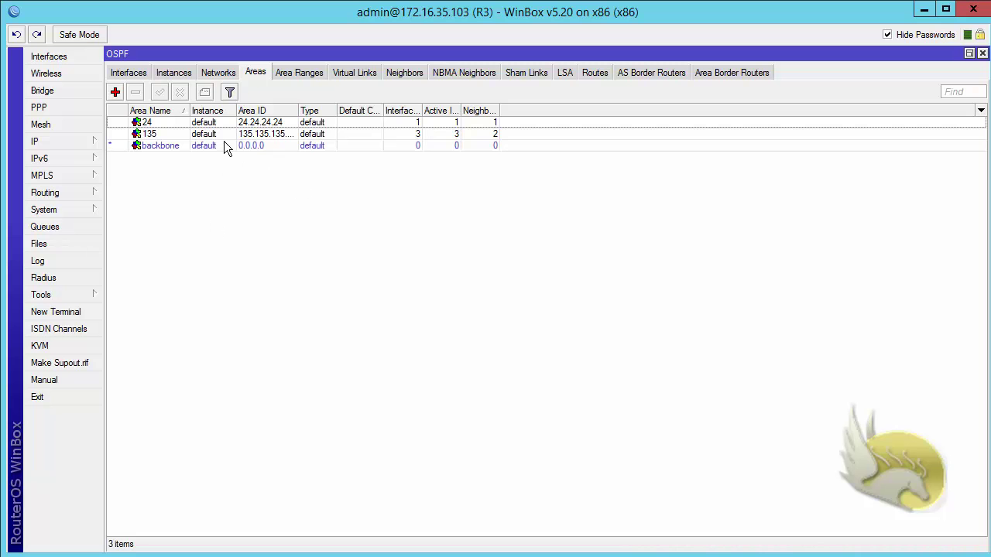
Remove the 172.16.35.0/24 network from R3's OSPF networks.
click(230, 72)
click(188, 161)
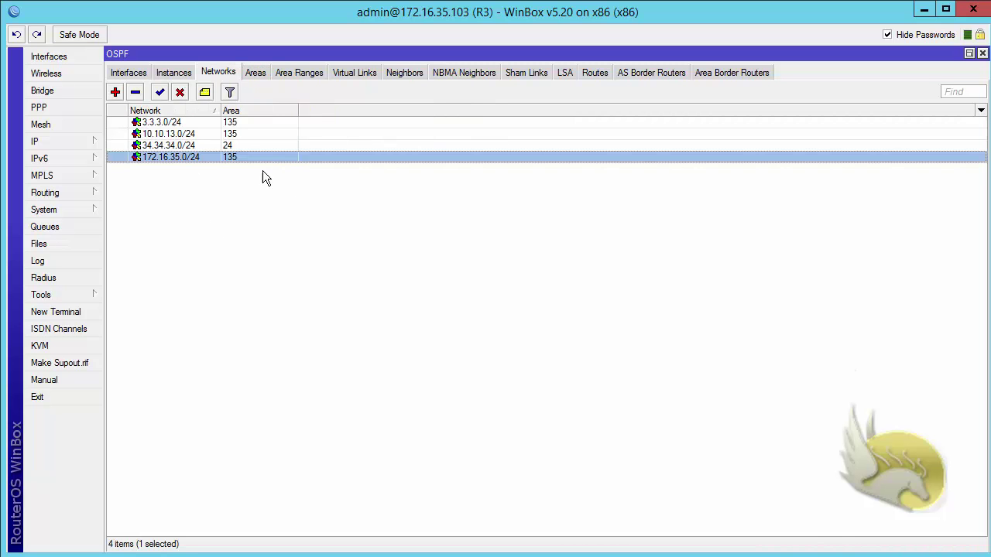
click(135, 92)
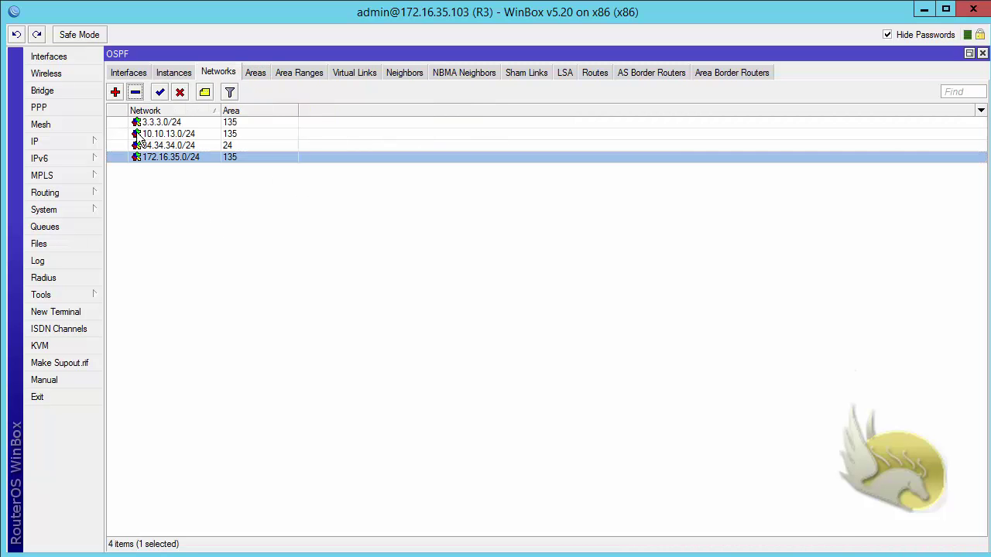
Move R3's networks 34.34.34.0/24, 10.10.13.0/24 and 3.3.3.0/24 to the backbone area.
double_click(190, 145)
click(557, 254)
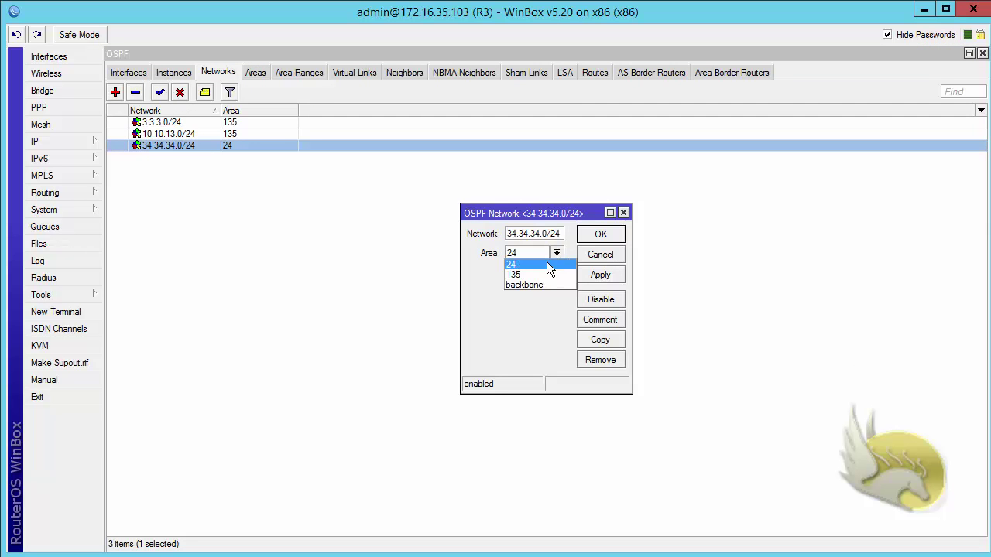
click(551, 284)
click(599, 235)
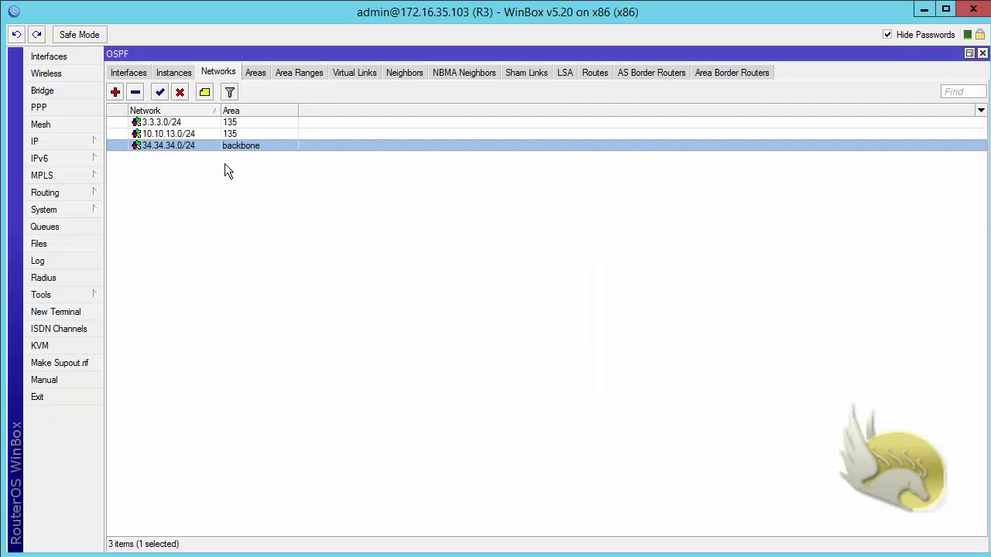
double_click(208, 136)
click(557, 253)
click(548, 283)
click(596, 235)
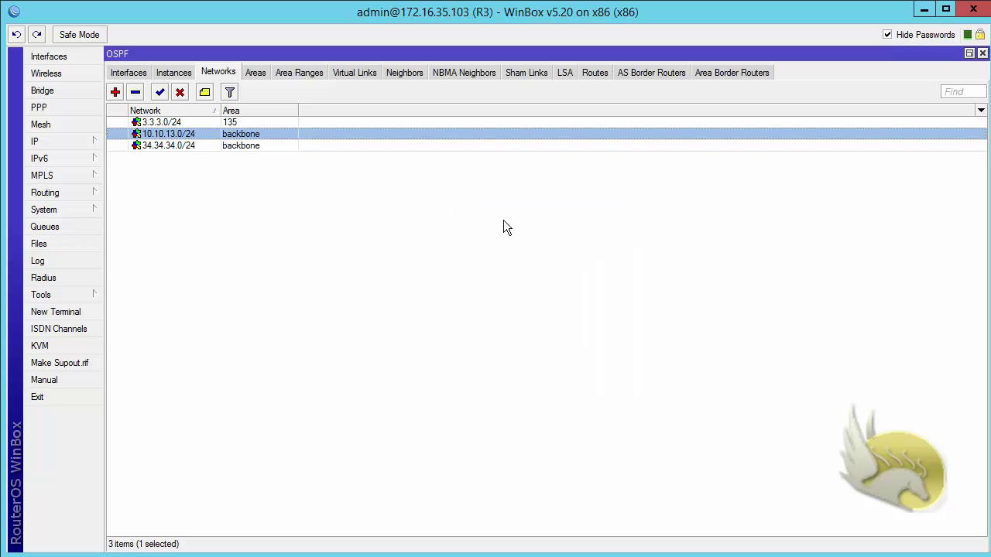
double_click(181, 122)
click(556, 254)
click(540, 285)
click(590, 235)
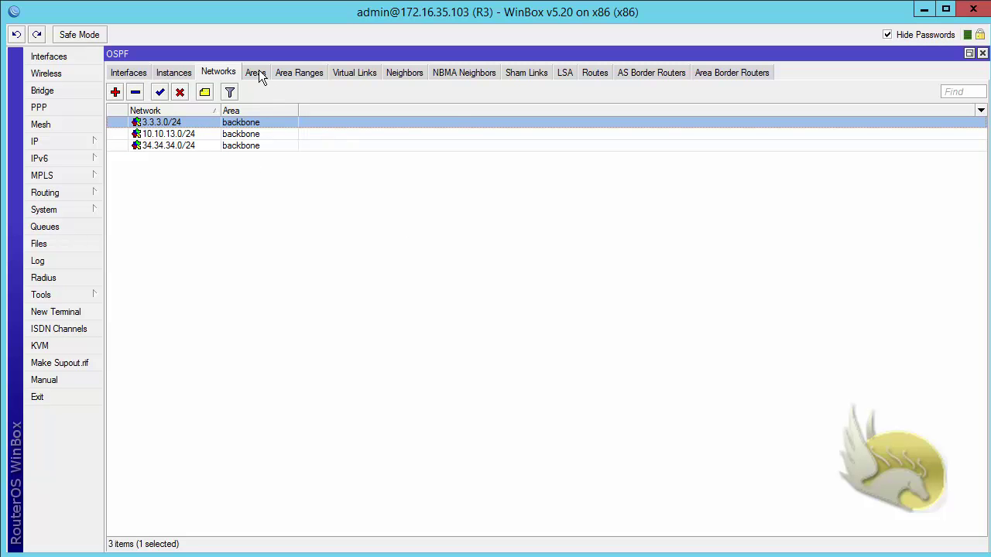
Delete R3's unused OSPF areas 24 and 135.
click(255, 72)
click(167, 134)
ctrl+click(178, 123)
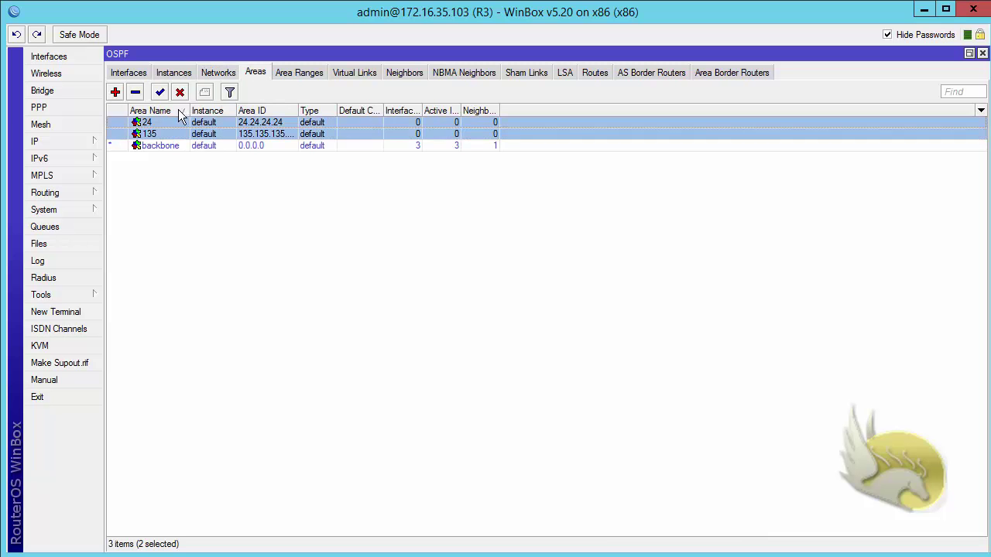
click(135, 92)
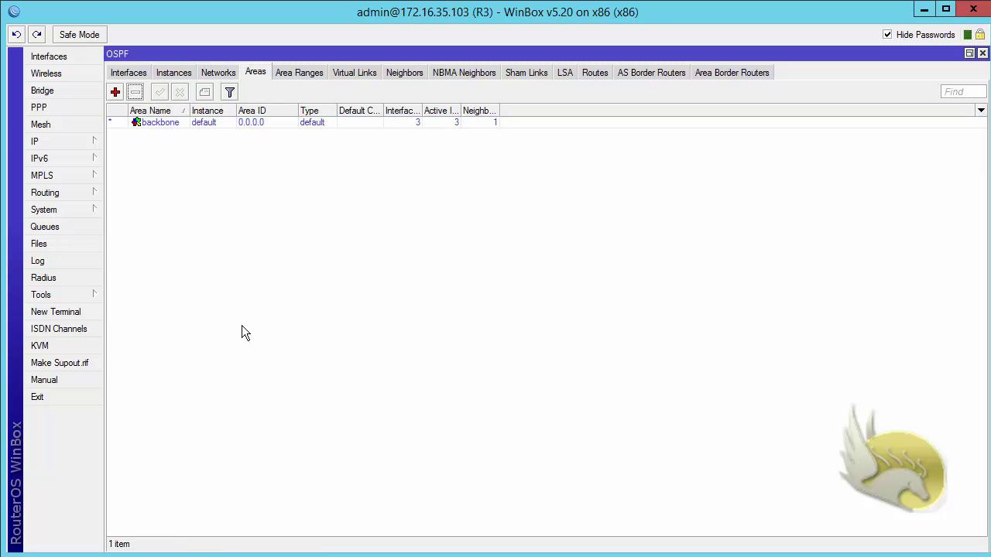
Glance at the topology diagram, then bring up R4's OSPF networks list.
key(alt+Tab)
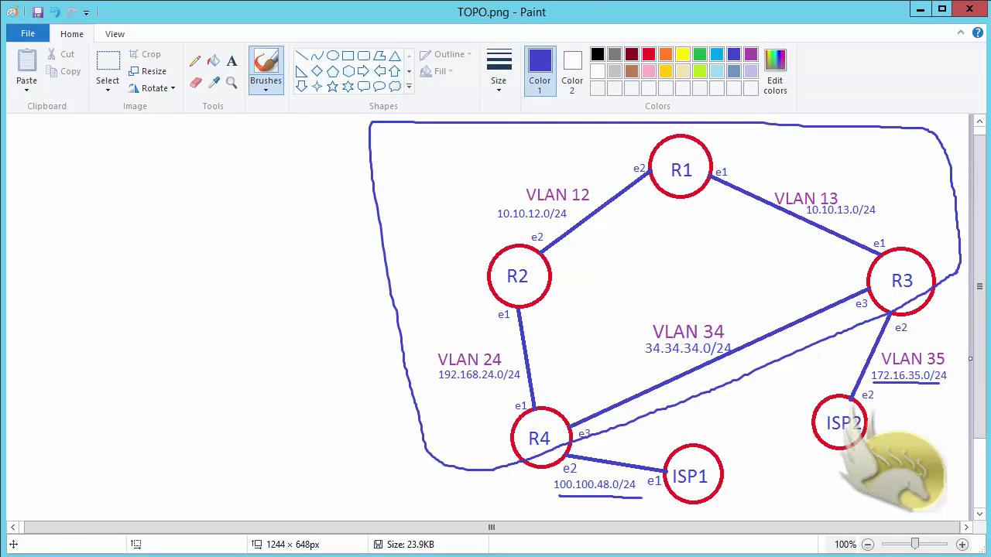
key(alt+Tab)
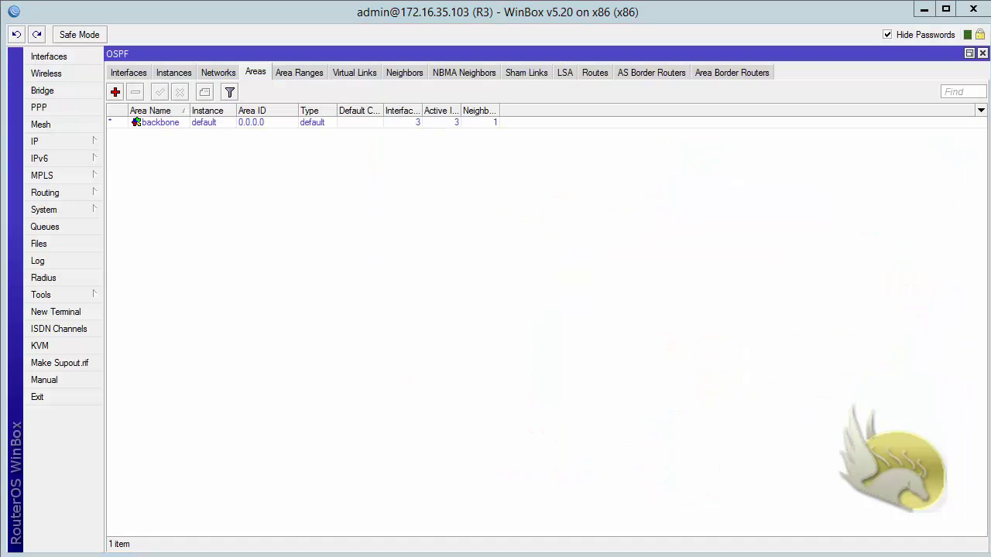
key(alt+Tab)
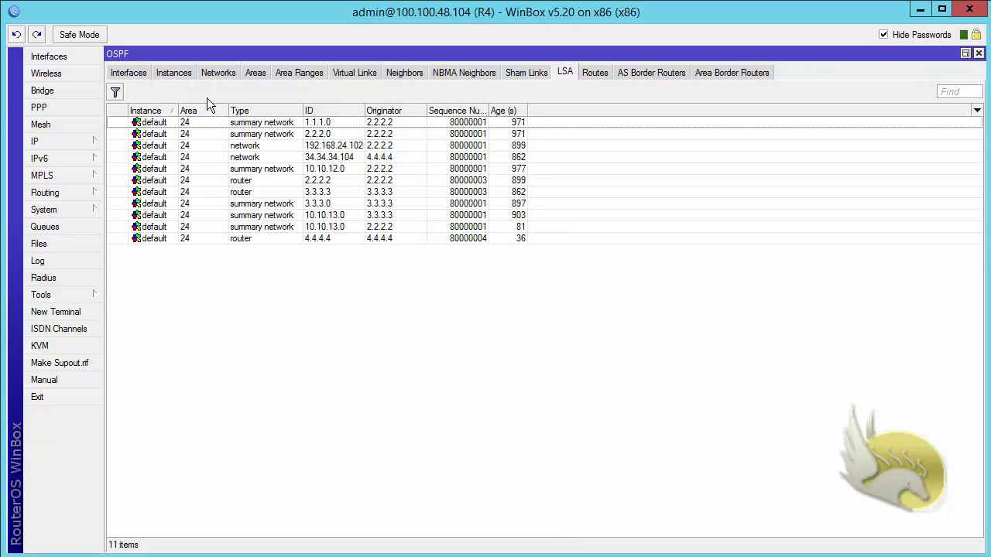
click(213, 76)
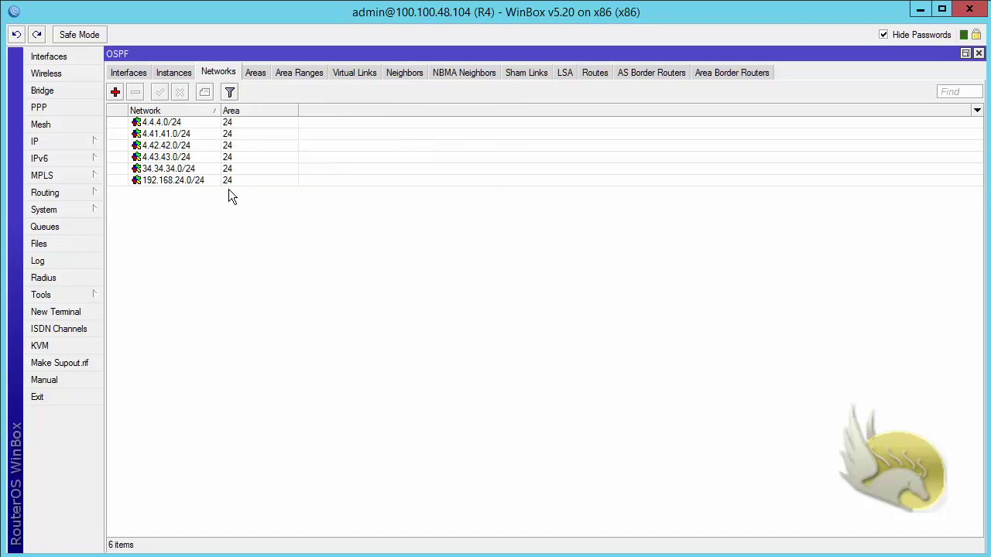
Set R4's networks 192.168.24.0/24 and 34.34.34.0/24 to the backbone area.
double_click(189, 180)
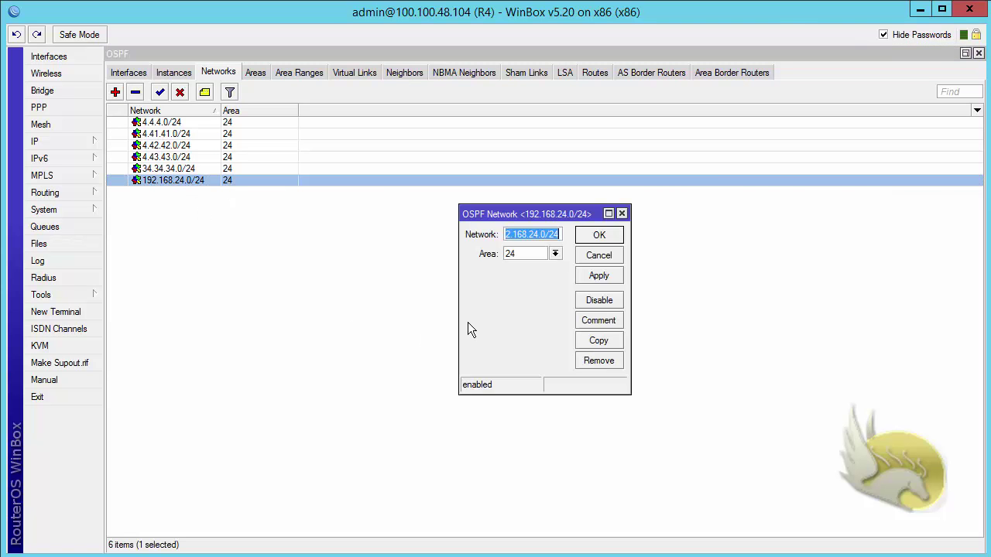
click(543, 256)
click(542, 271)
click(593, 237)
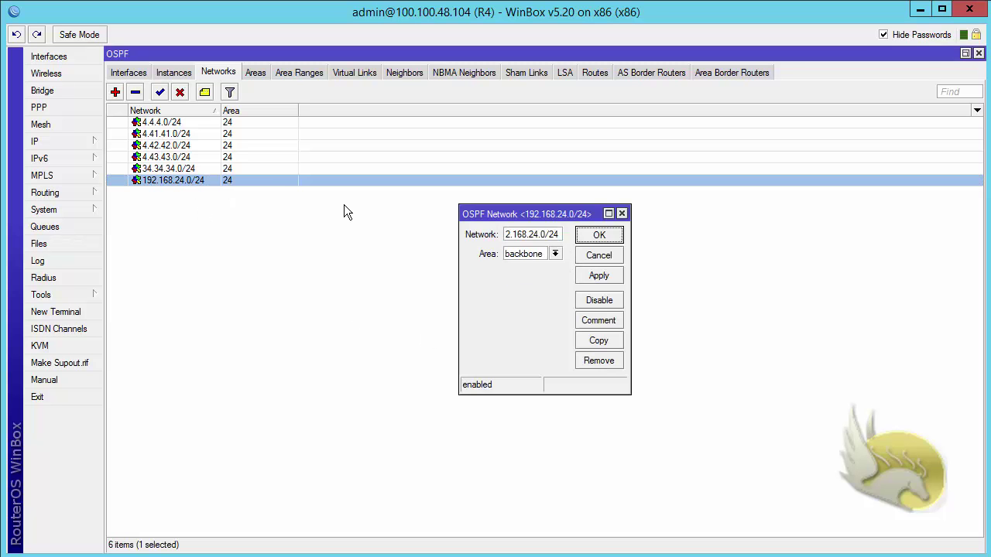
click(199, 173)
double_click(199, 174)
click(532, 255)
click(531, 275)
click(590, 237)
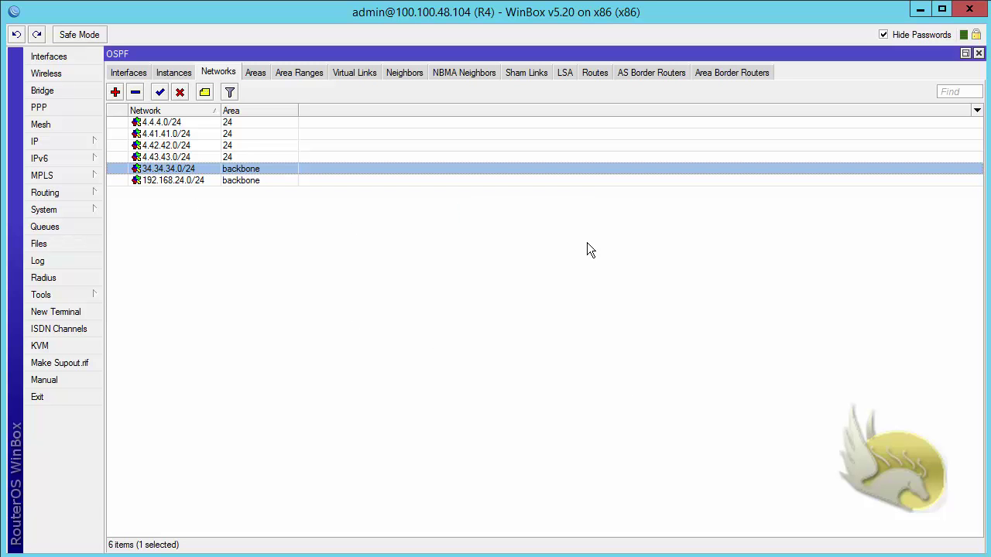
Delete R4's networks 4.41.41.0/24, 4.42.42.0/24 and 4.43.43.0/24.
click(179, 158)
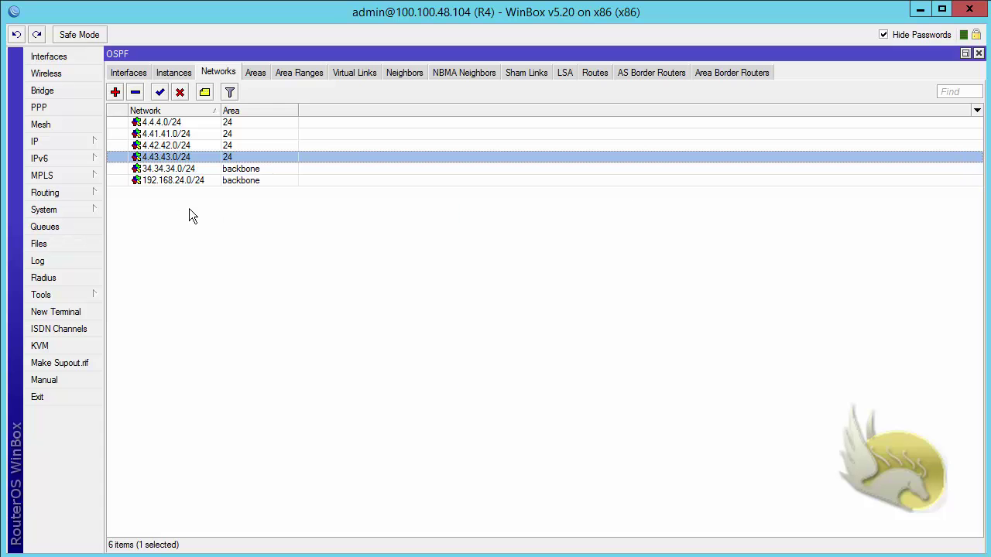
ctrl+click(188, 147)
ctrl+click(189, 146)
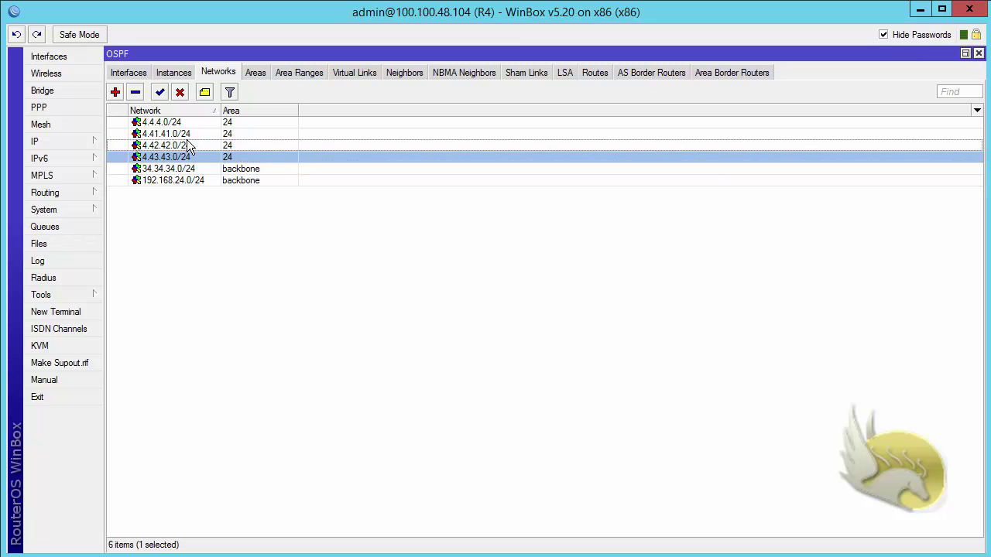
ctrl+click(189, 136)
ctrl+click(189, 146)
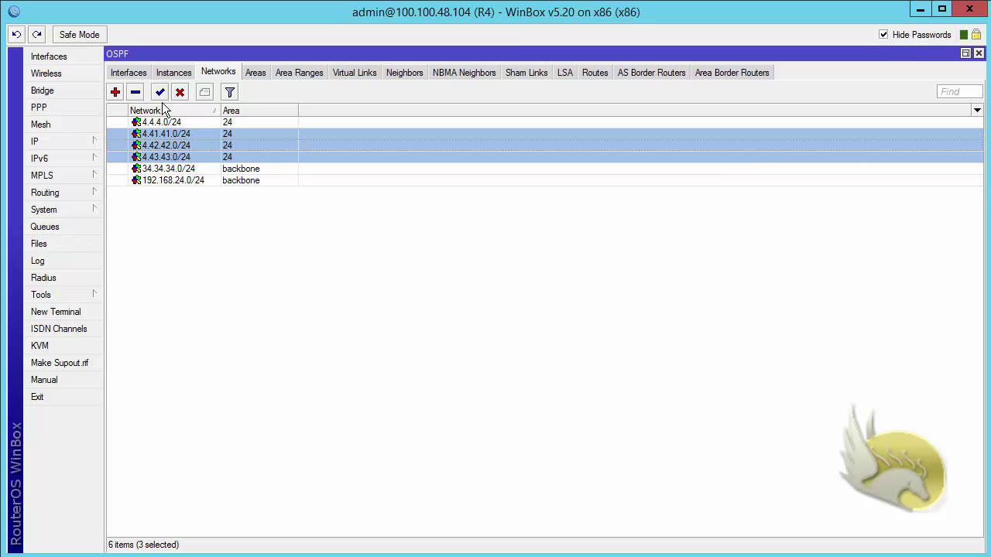
click(136, 92)
Set R4's network 4.4.4.0/24 to the backbone area.
double_click(175, 126)
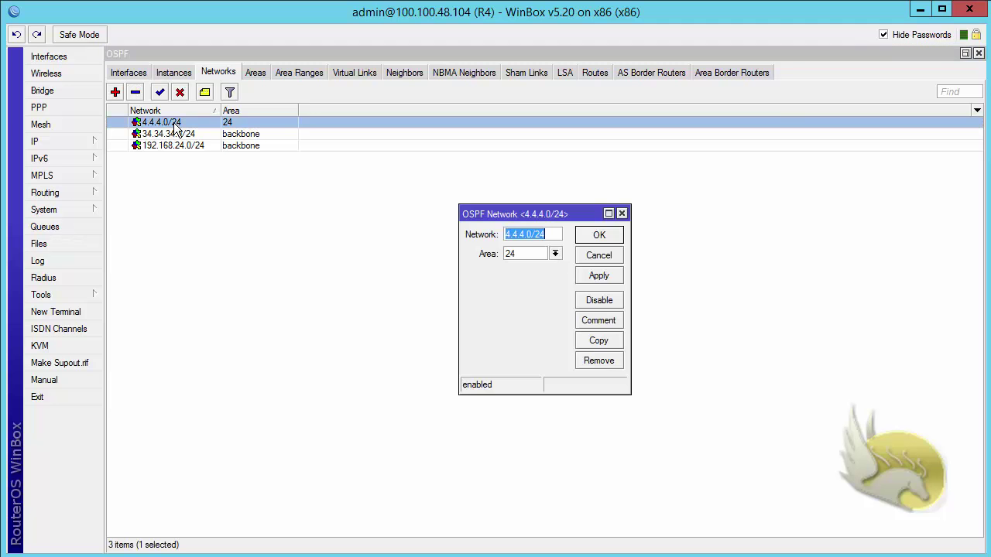
click(535, 255)
click(531, 276)
click(598, 235)
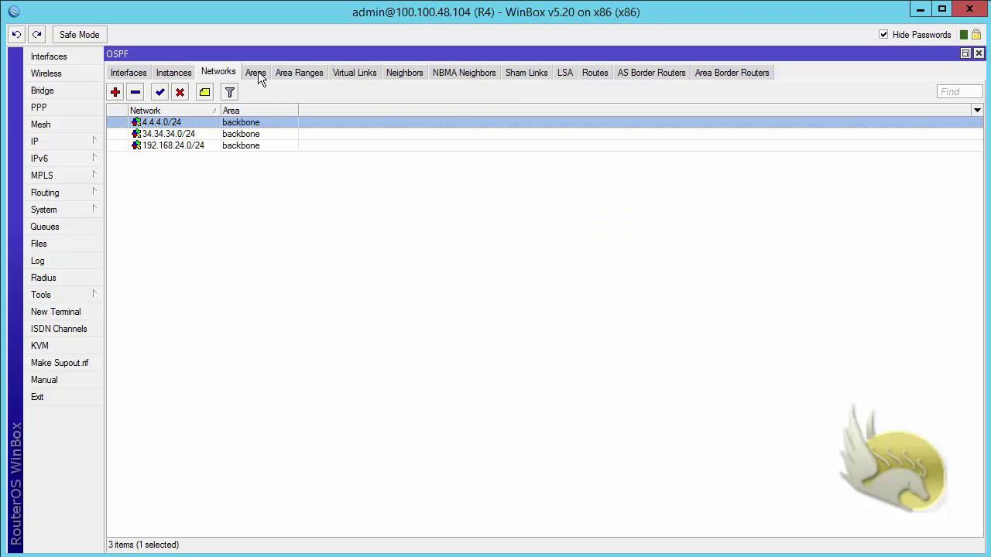
Delete R4's OSPF area 24.
click(256, 74)
click(173, 123)
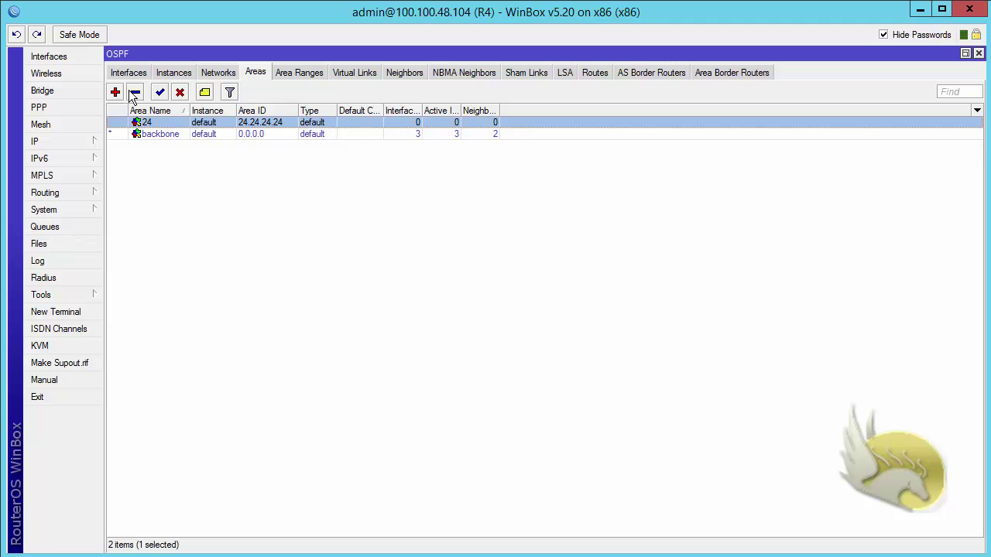
click(136, 92)
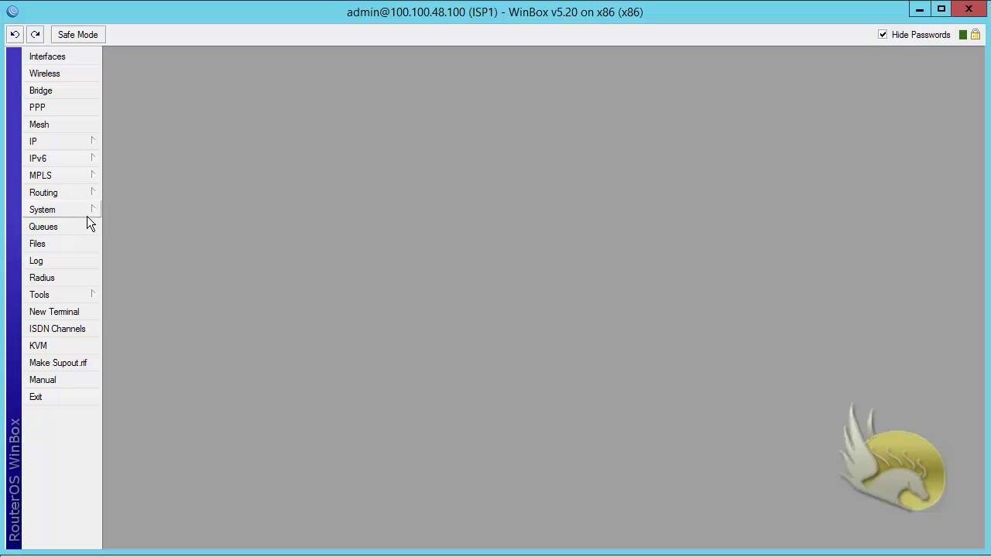
Show ISP1's address 100.100.48.100/24 in a maximized, widened address list, then open OSPF.
click(78, 144)
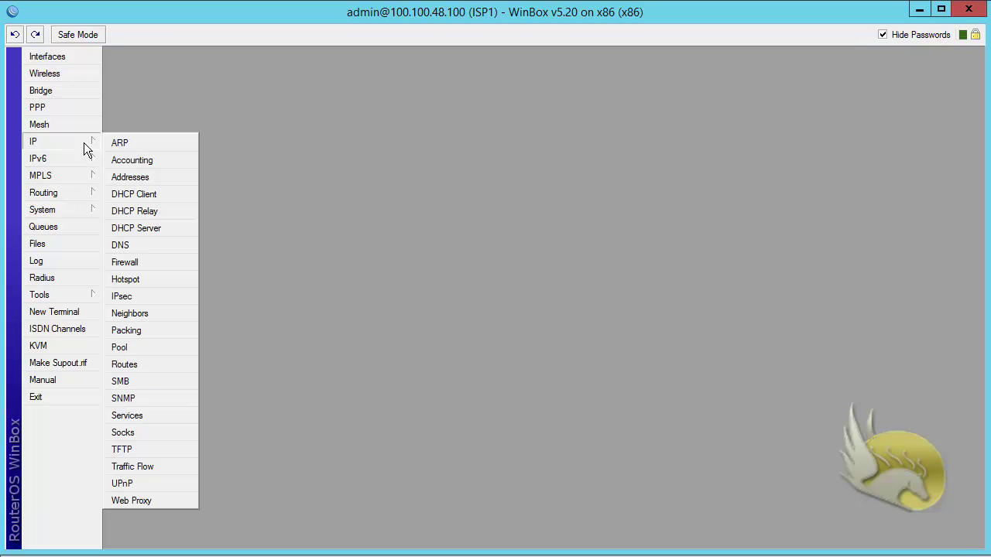
click(130, 178)
double_click(488, 177)
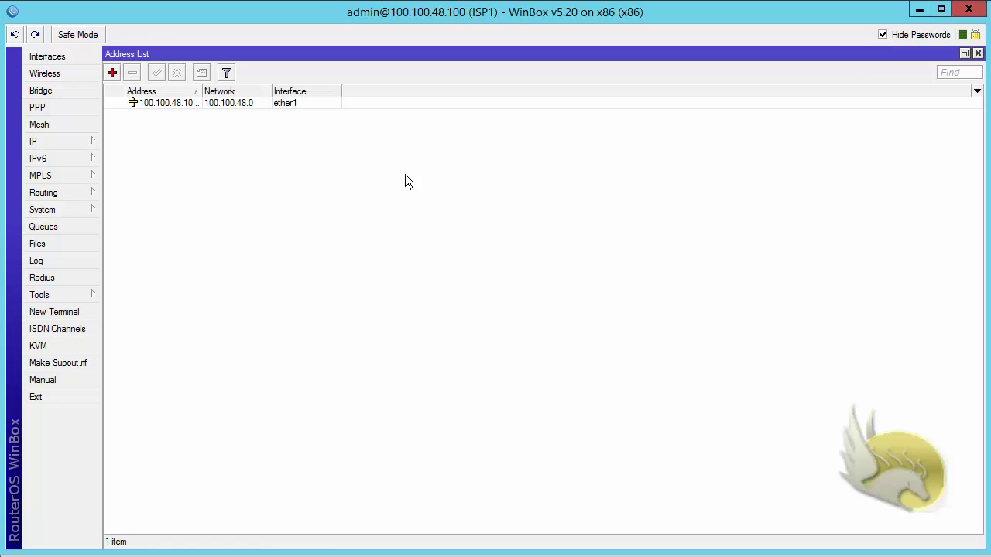
drag(202, 91, 244, 93)
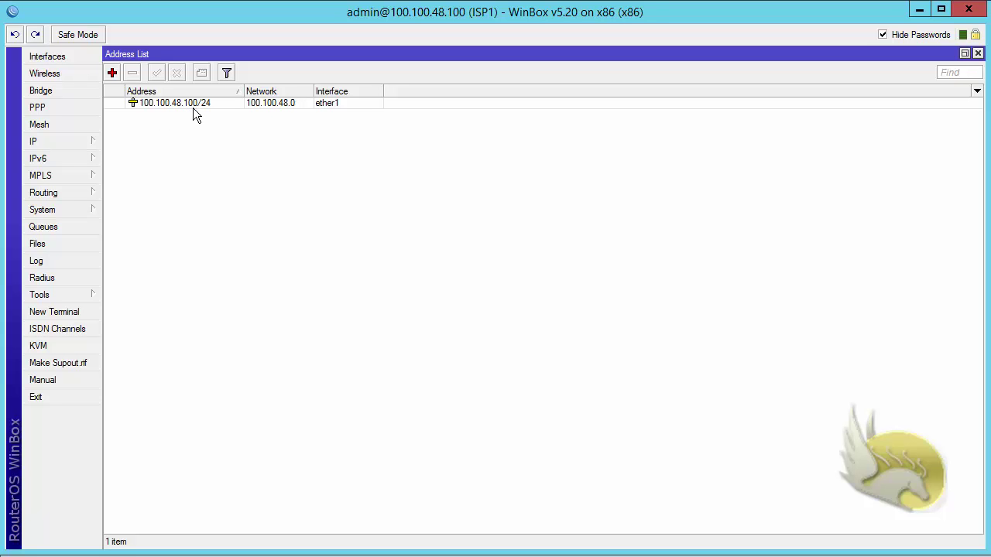
click(92, 191)
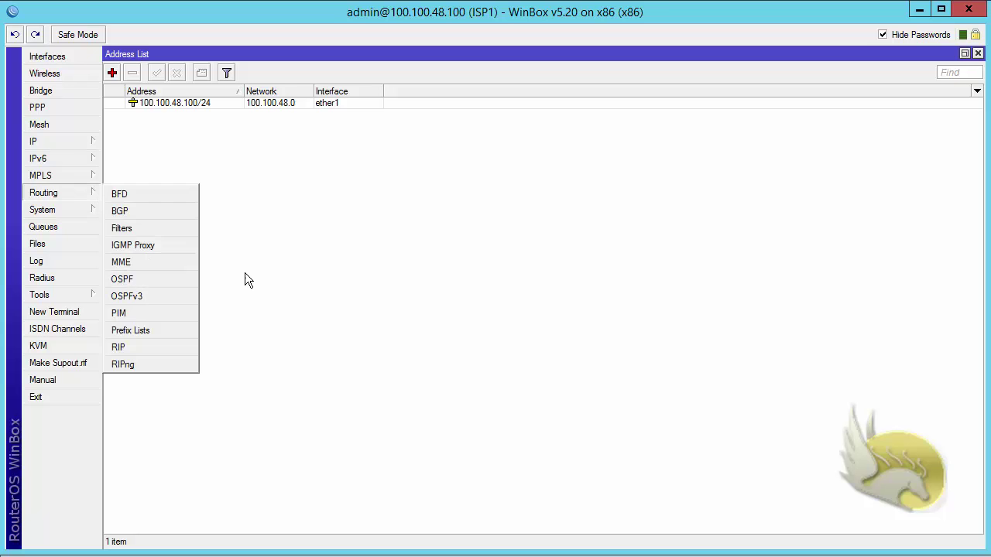
click(302, 261)
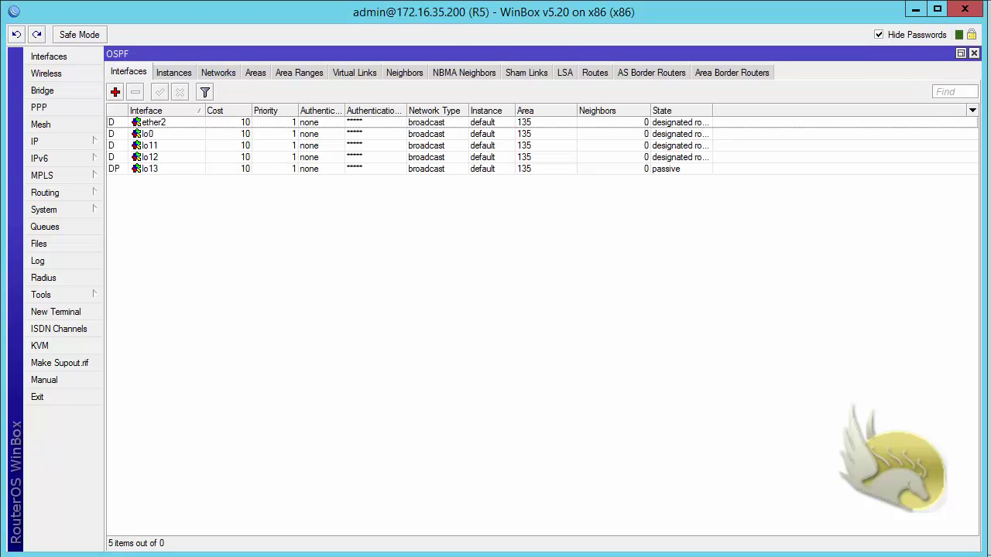
Change the router identity from R5 to ISP2.
click(92, 212)
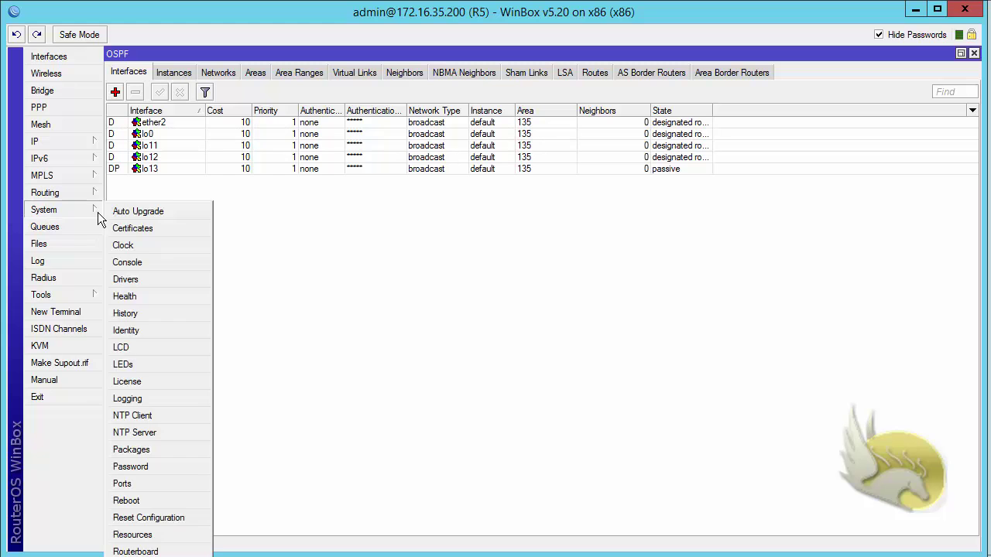
click(145, 328)
text(ISP2)
key(Return)
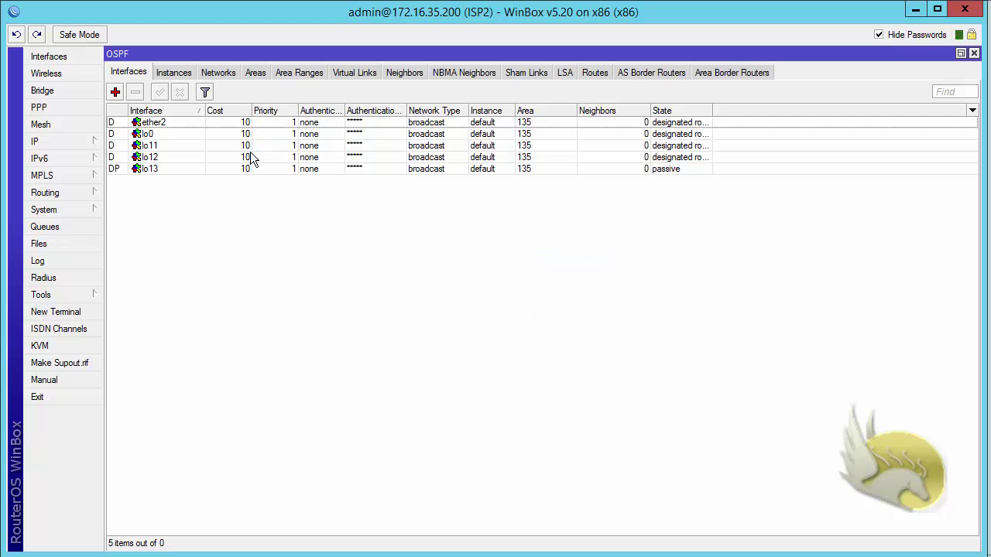
Delete all five OSPF networks on ISP2 and remove area 135.
click(212, 73)
click(191, 166)
shift+click(191, 124)
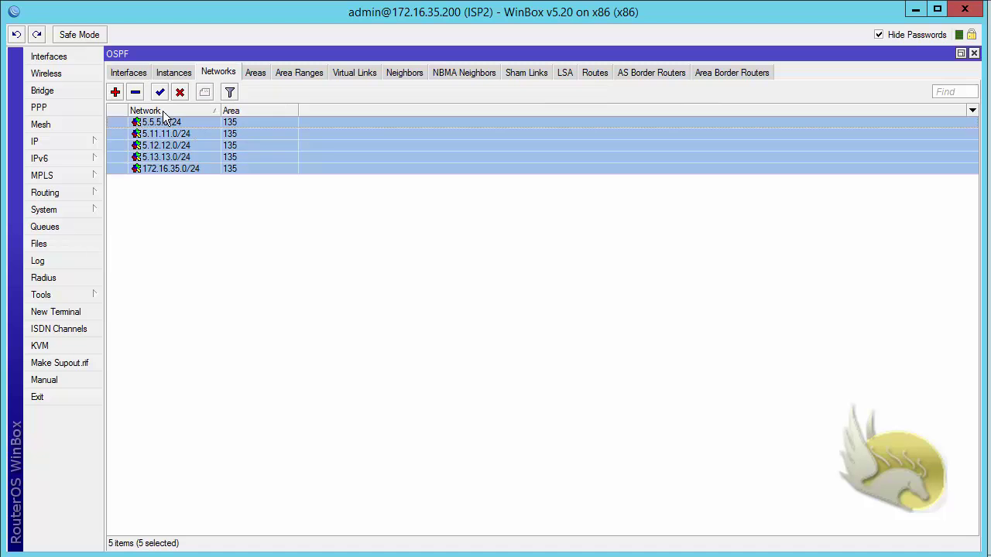
click(135, 92)
click(255, 72)
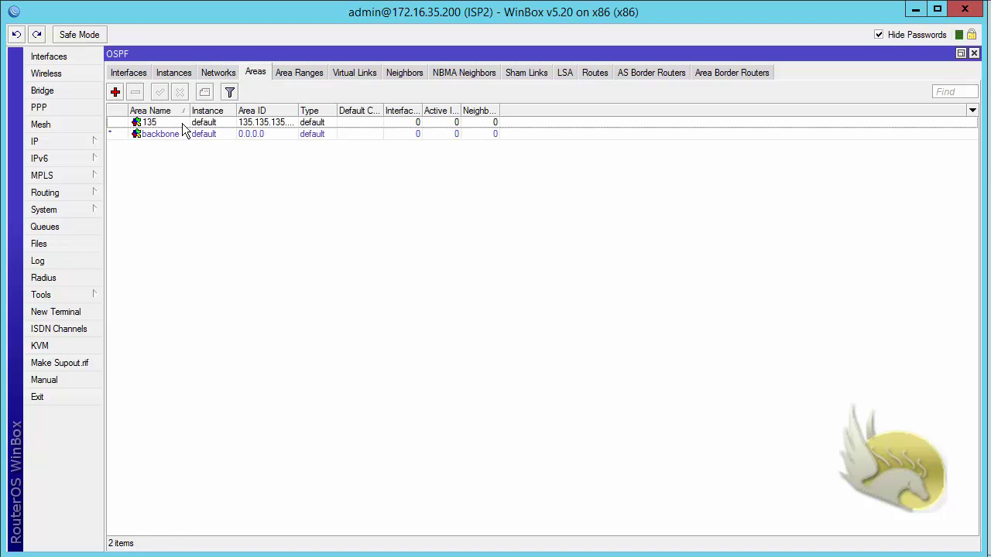
click(175, 122)
click(134, 93)
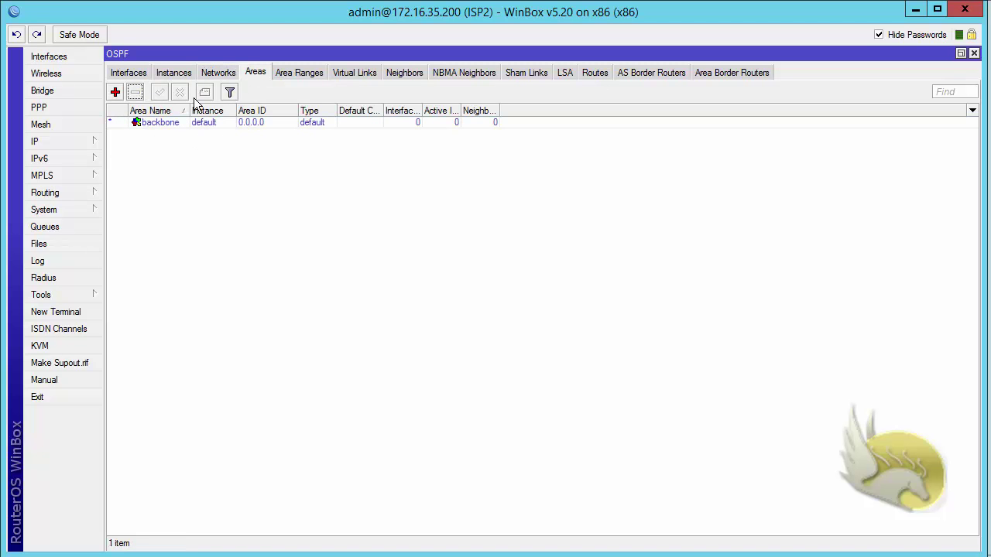
Check ISP2's OSPF instance and RIP settings, then close the RIP and OSPF windows.
click(165, 72)
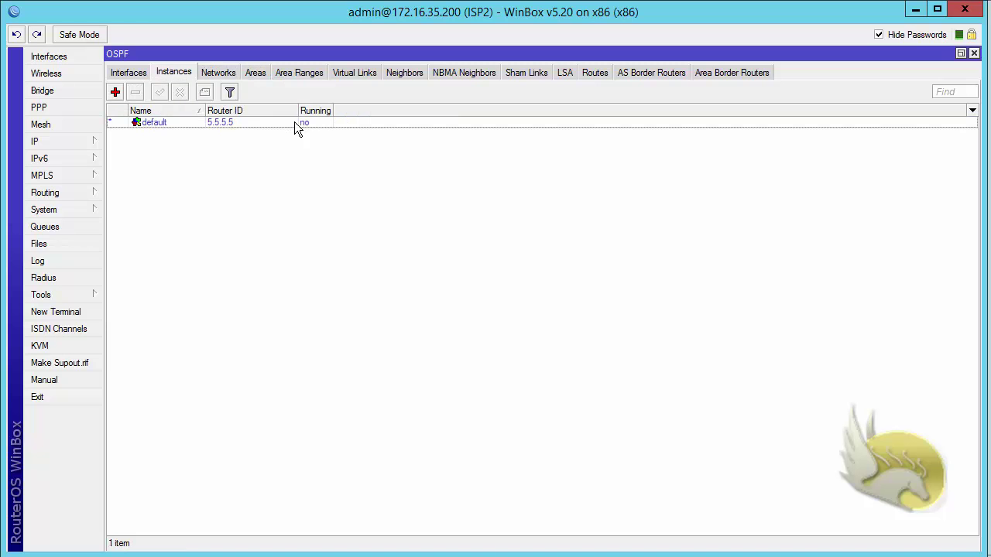
click(80, 193)
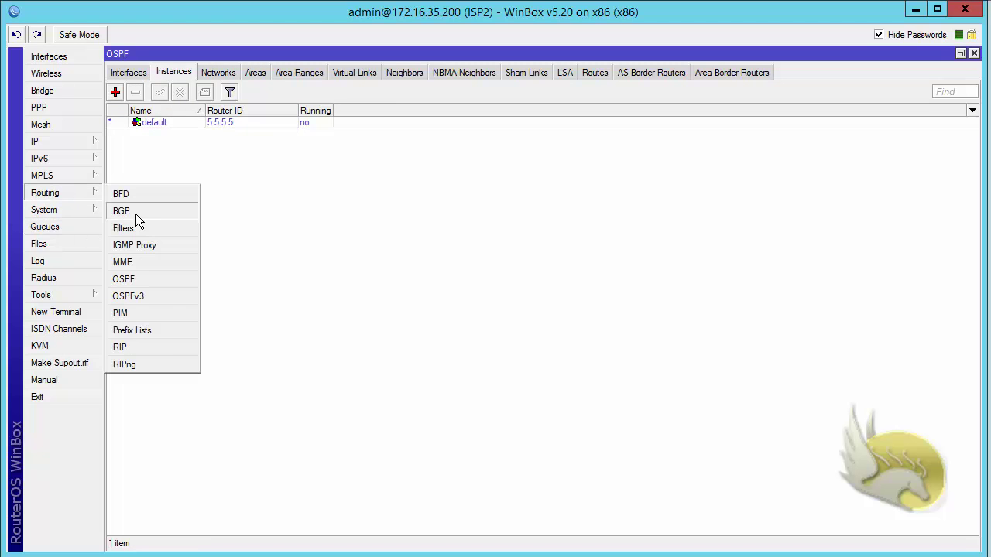
click(169, 348)
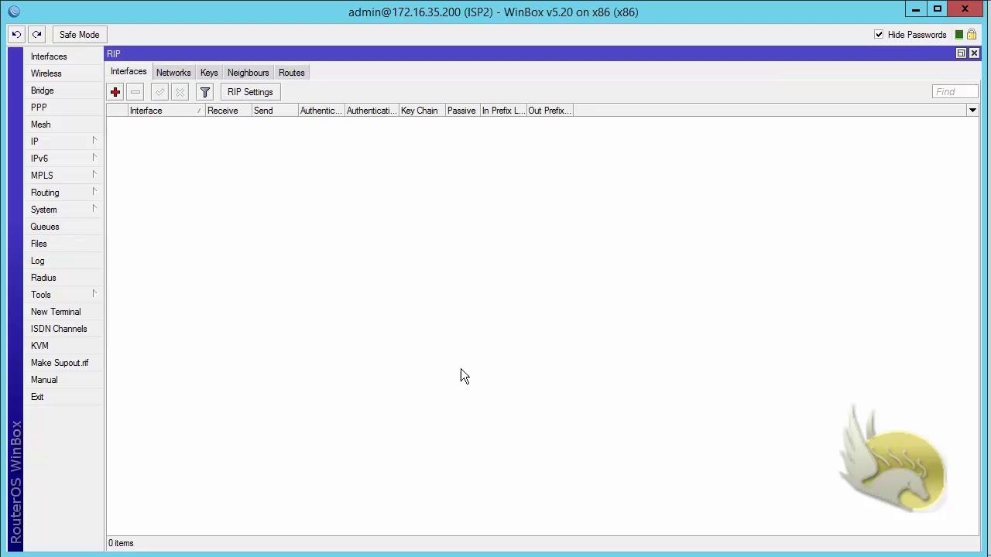
click(975, 54)
click(974, 53)
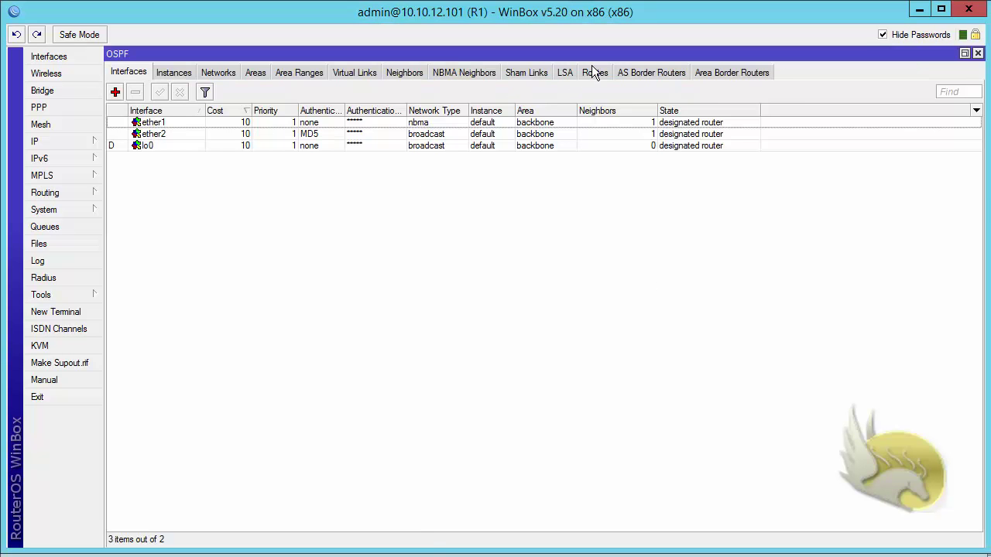
Show R1's OSPF routes, all eight learned in the backbone area.
click(594, 72)
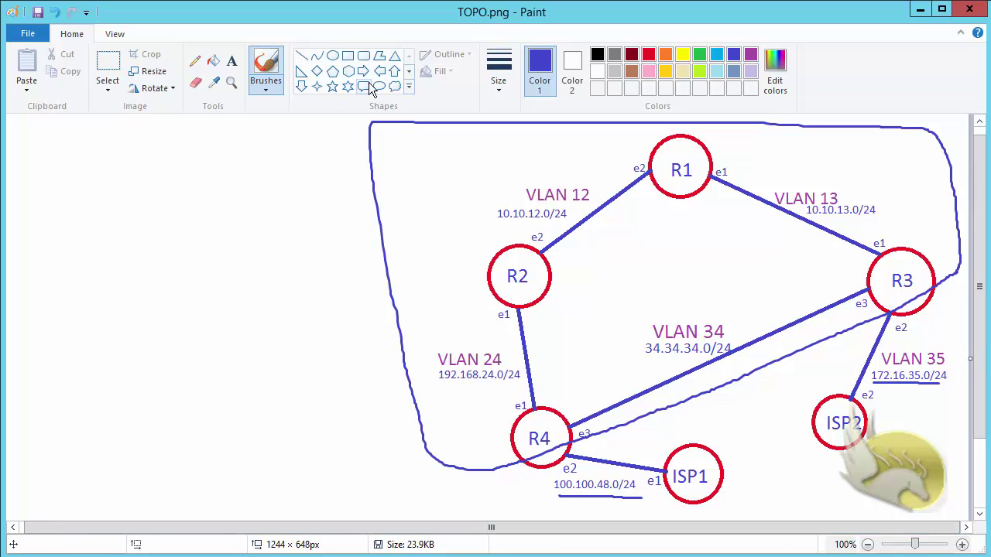
Draw a text box with the Text tool in the blank space left of the topology diagram.
click(231, 60)
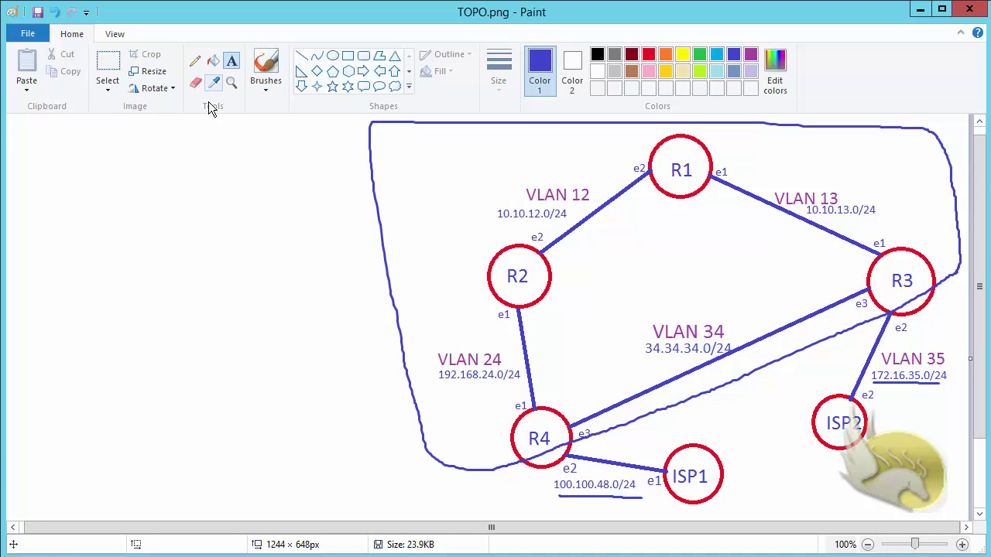
drag(13, 123, 368, 522)
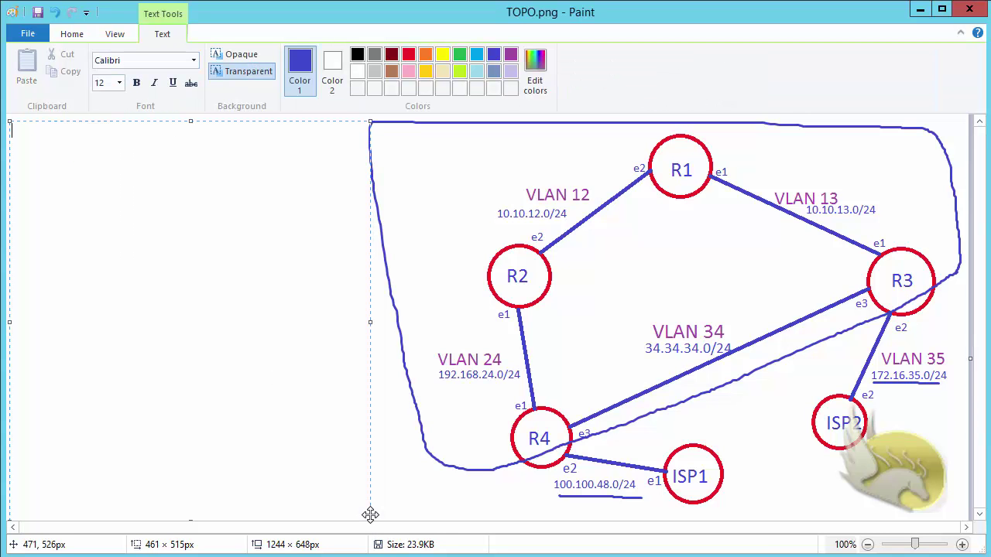